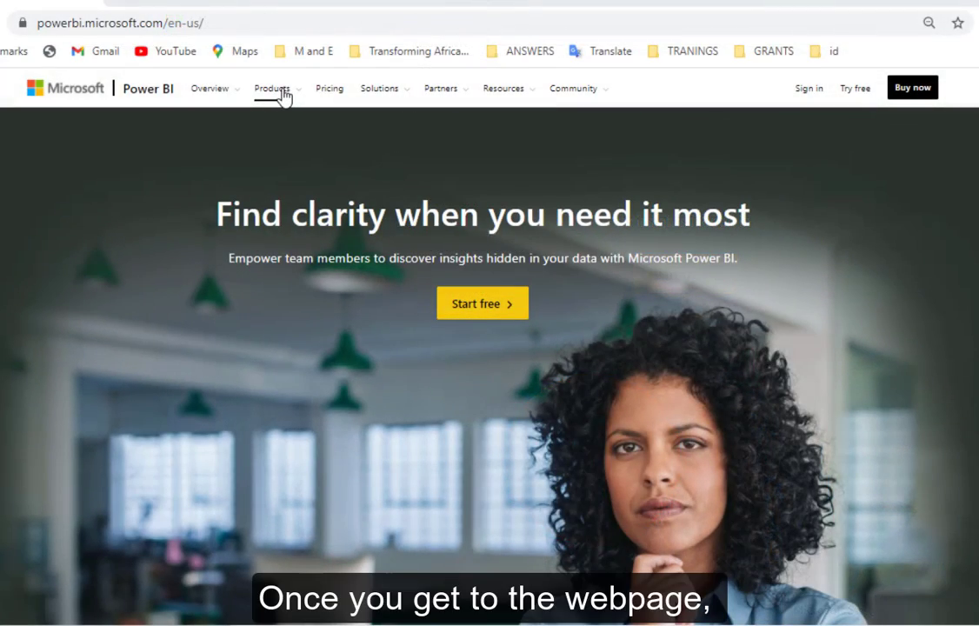
Step: Go to Products > Power BI Desktop and open its download and language options in the Download Center
click(274, 90)
click(291, 137)
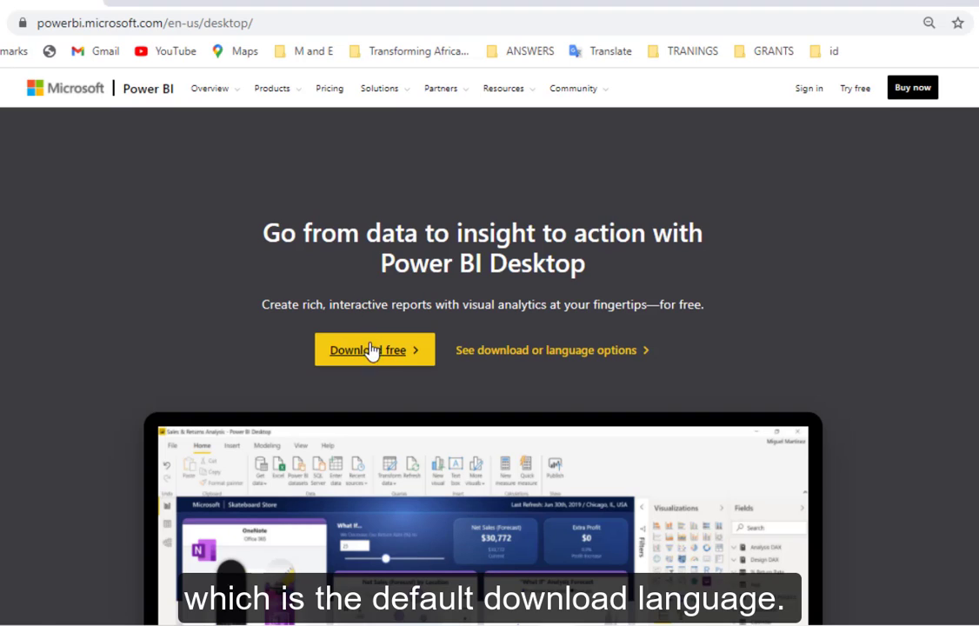
click(503, 353)
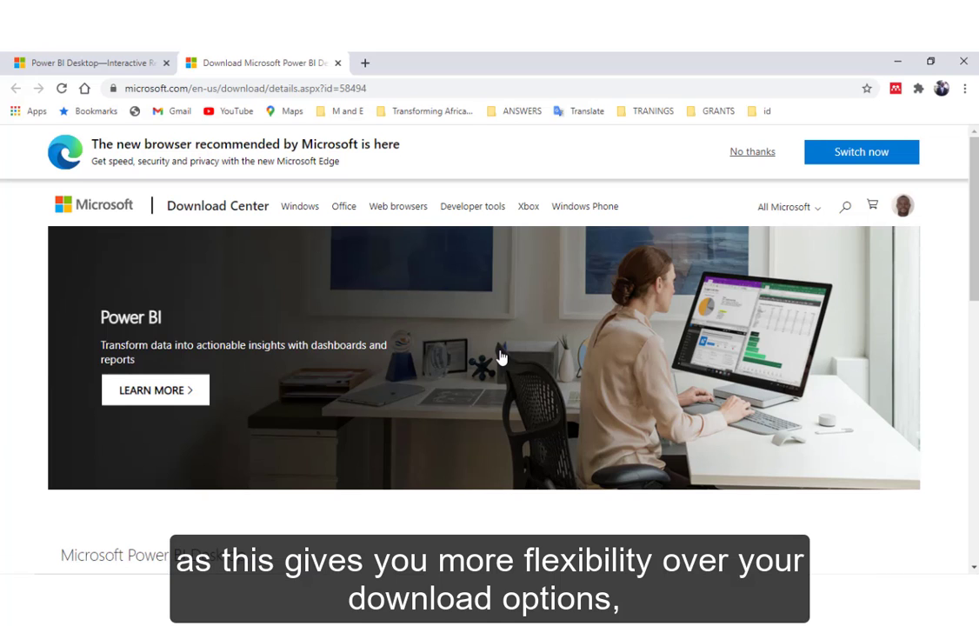
Step: Download the English PBIDesktopSetup_x64.exe installer (328.1 MB) from the Download Center
scroll(500, 355, down, 3)
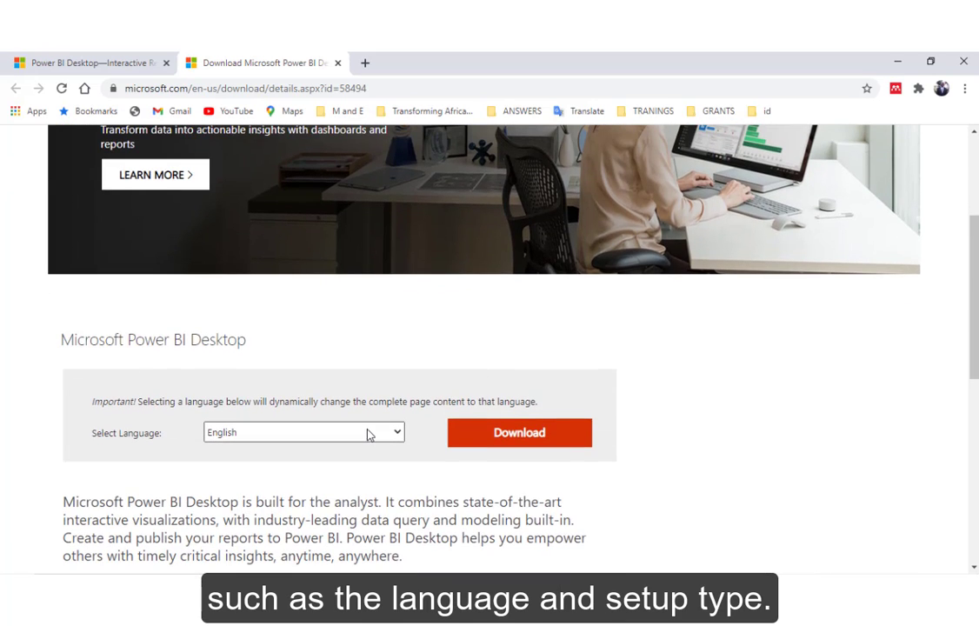
click(496, 435)
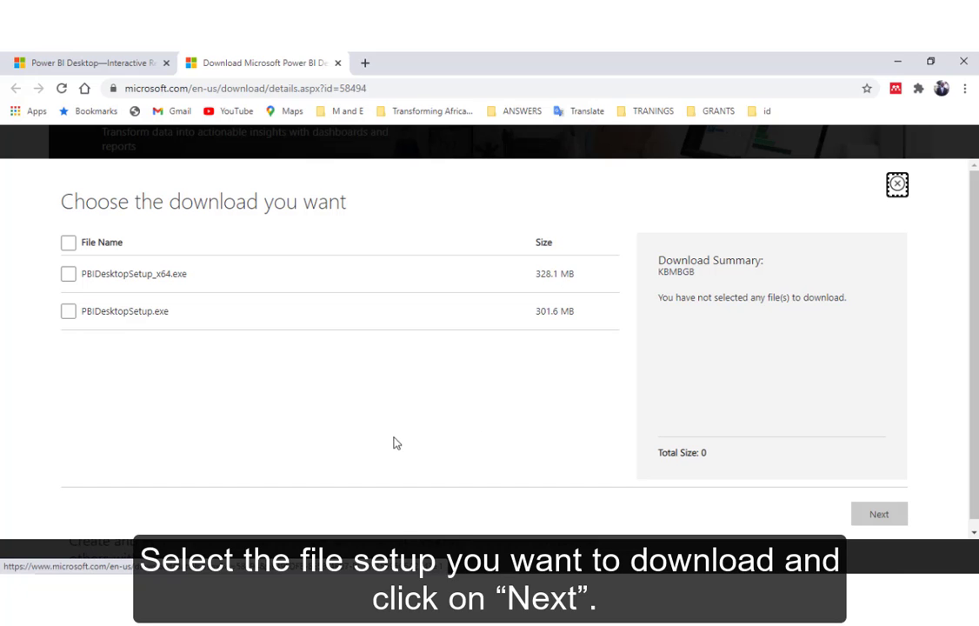
click(68, 274)
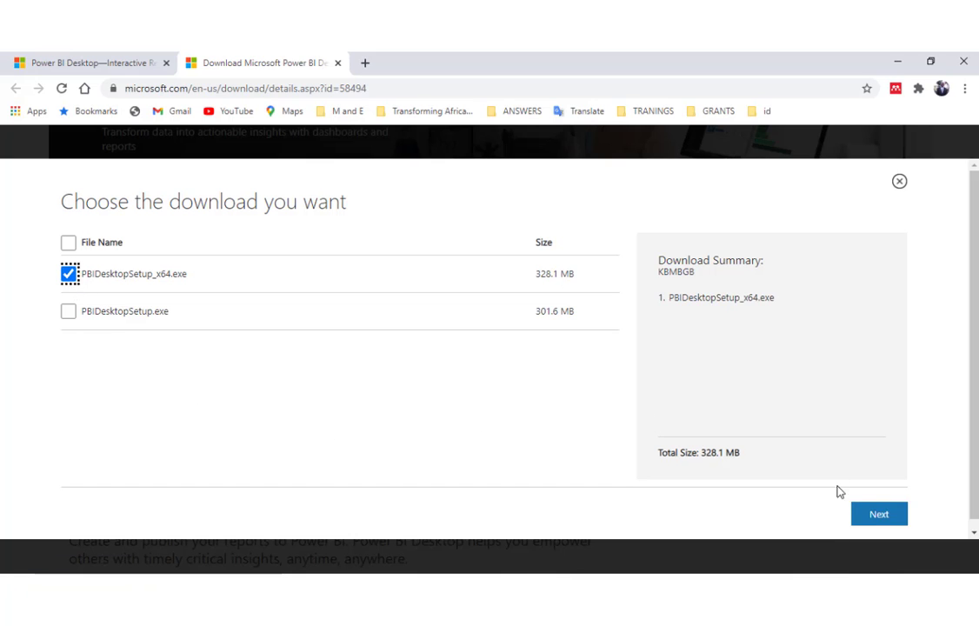
click(877, 517)
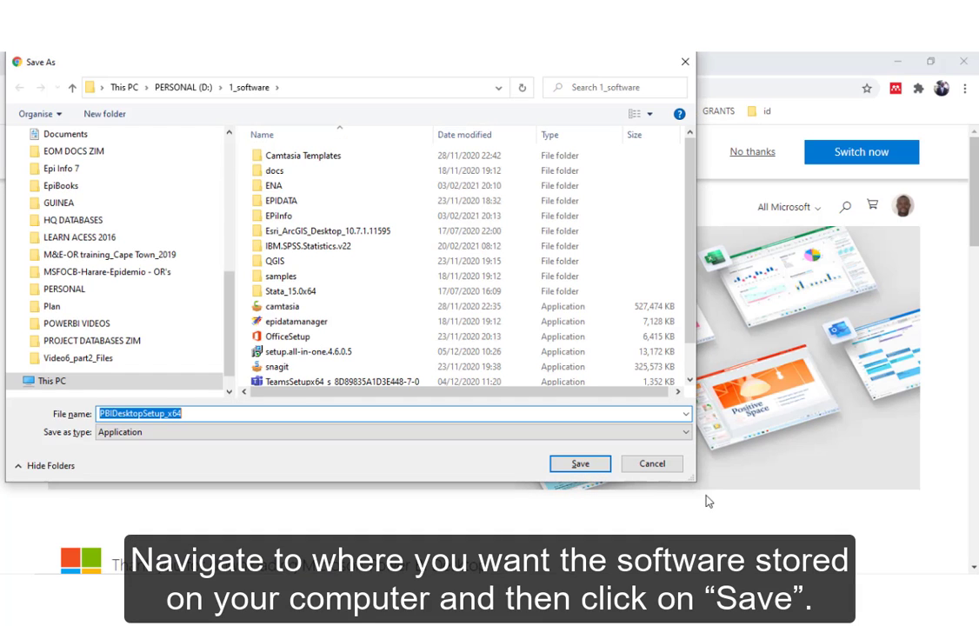
Step: Save PBIDesktopSetup_x64 to D:\1_software and run it from File Explorer
click(581, 464)
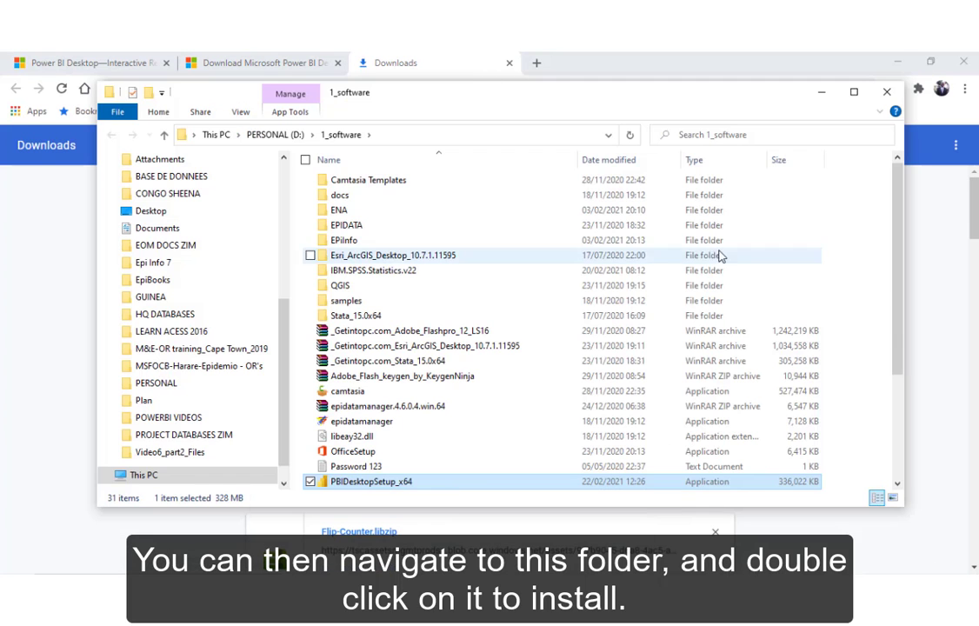
double_click(454, 484)
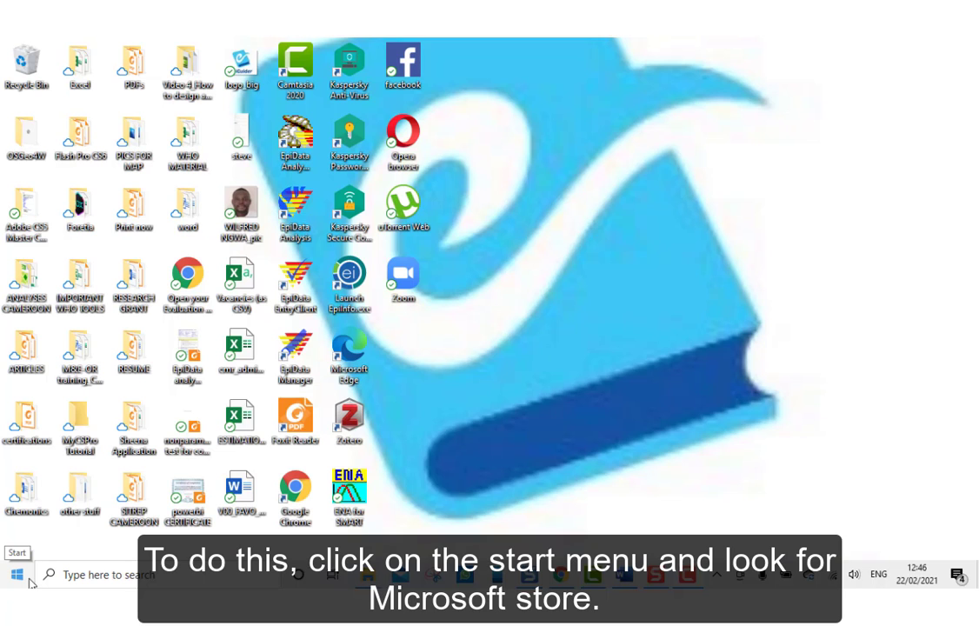
Step: Launch Microsoft Store, search 'po' and open the Power BI Desktop listing
click(17, 575)
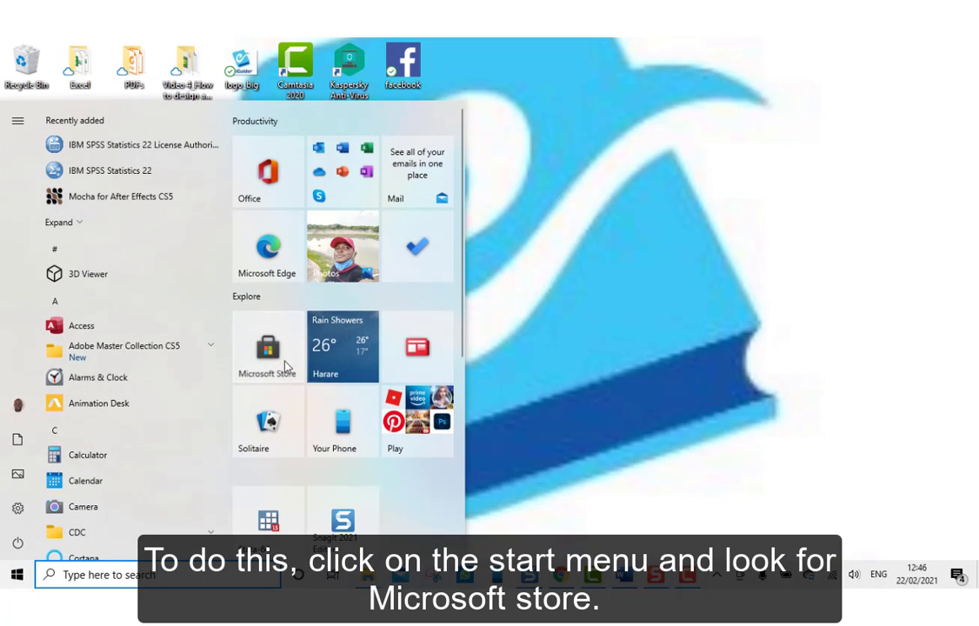
click(285, 366)
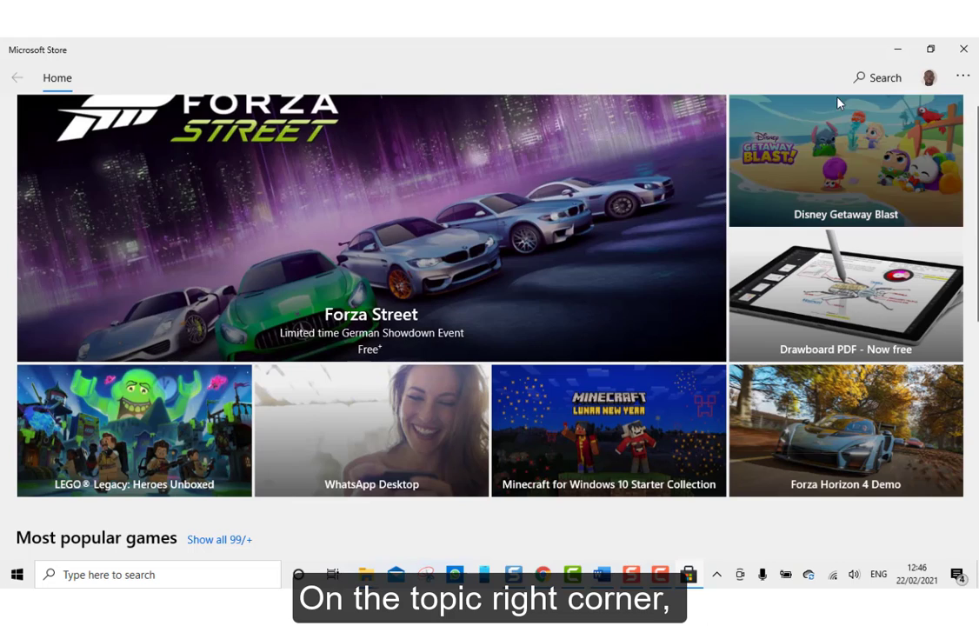
click(868, 79)
text(po)
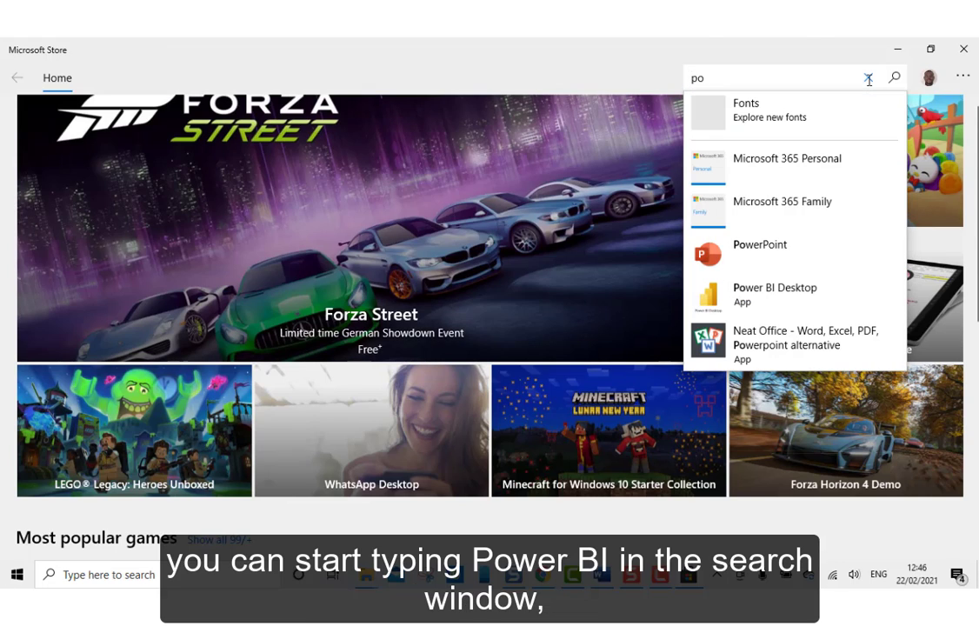
click(788, 300)
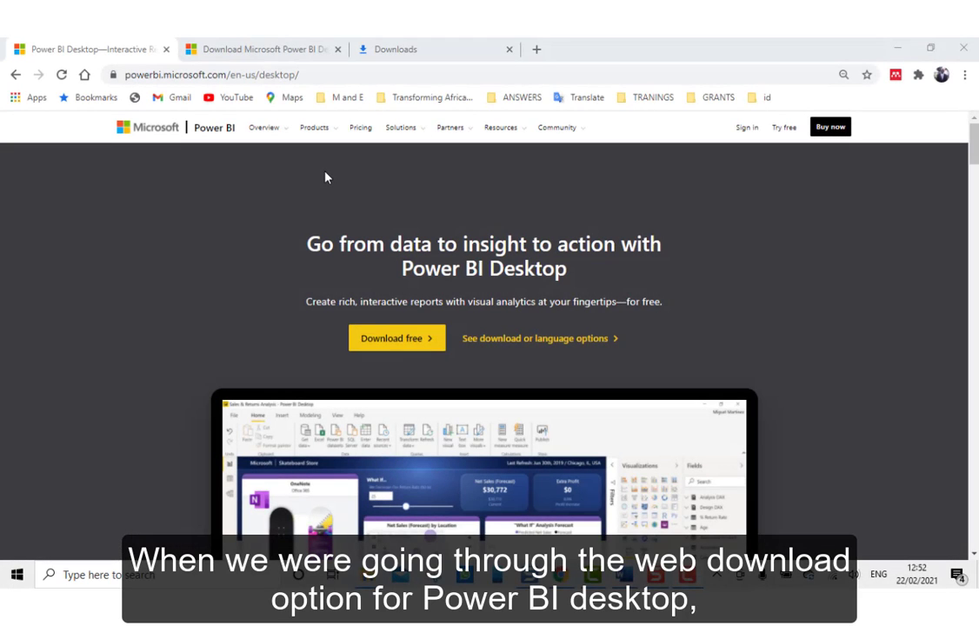
Step: Show the Products menu from the Power BI Desktop web page
click(328, 132)
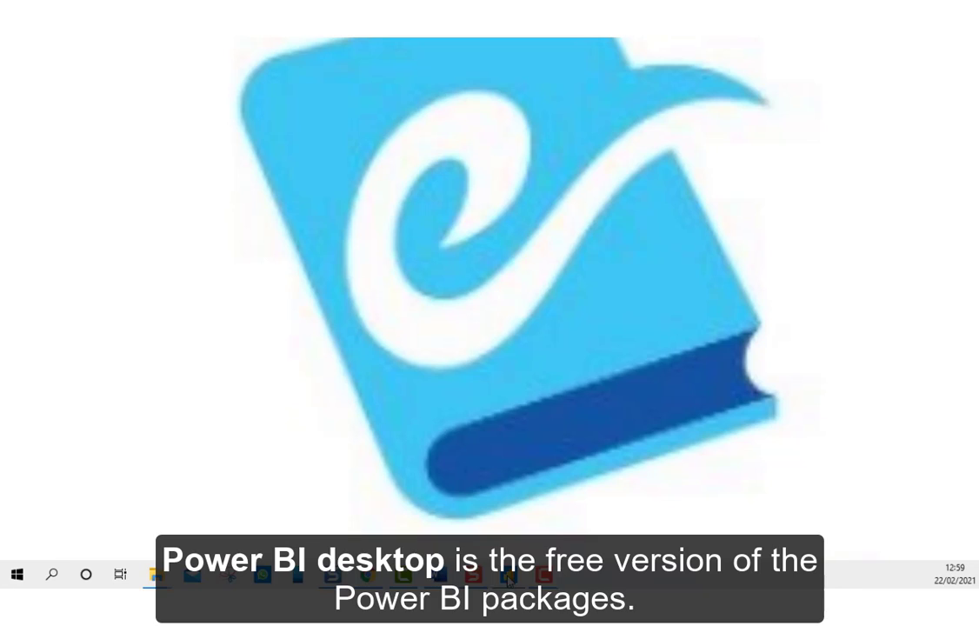
Step: Bring the Power BI Desktop window forward from the taskbar
click(509, 574)
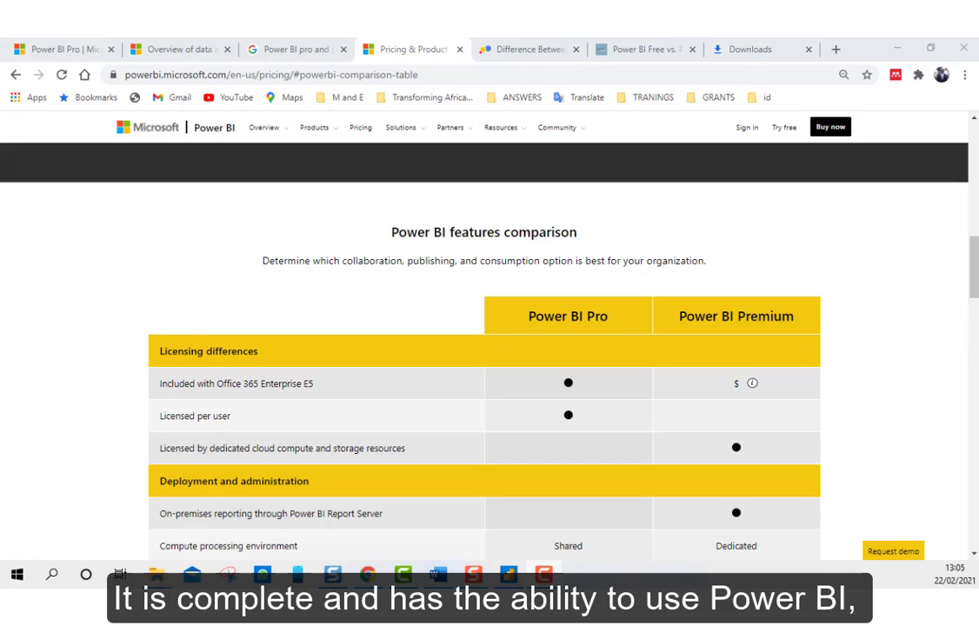
Step: Scroll the Pro vs Premium table through deployment rows and dataset size, storage and refresh limits
scroll(974, 557, down, 3)
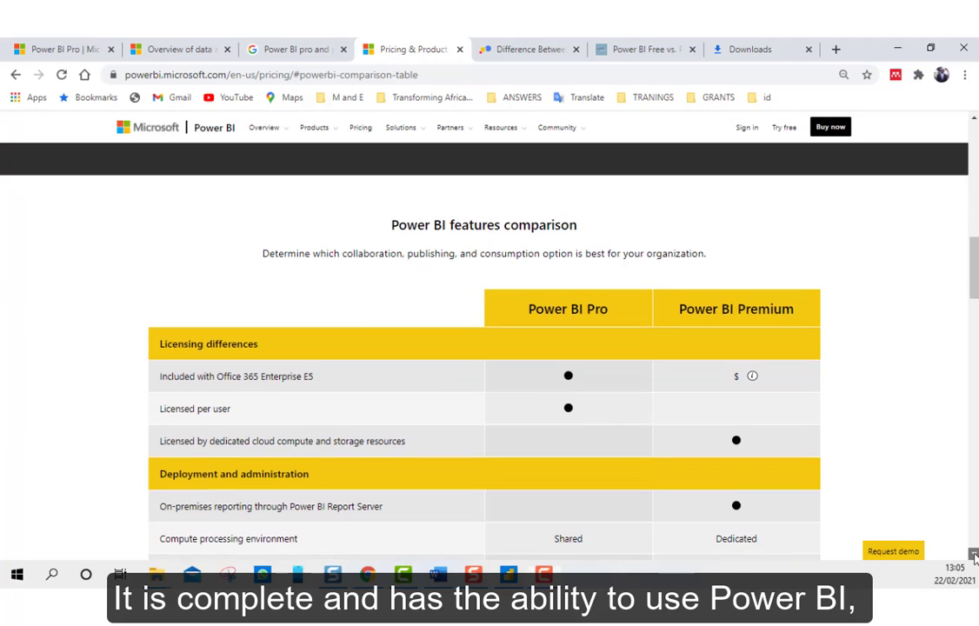
scroll(974, 557, down, 2)
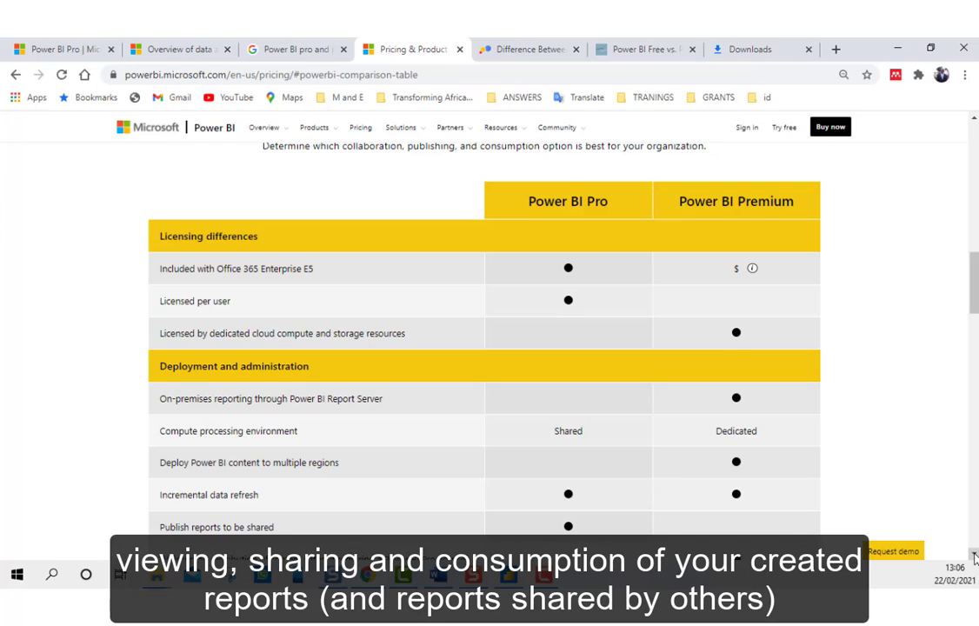
scroll(974, 556, down, 1)
scroll(974, 557, down, 1)
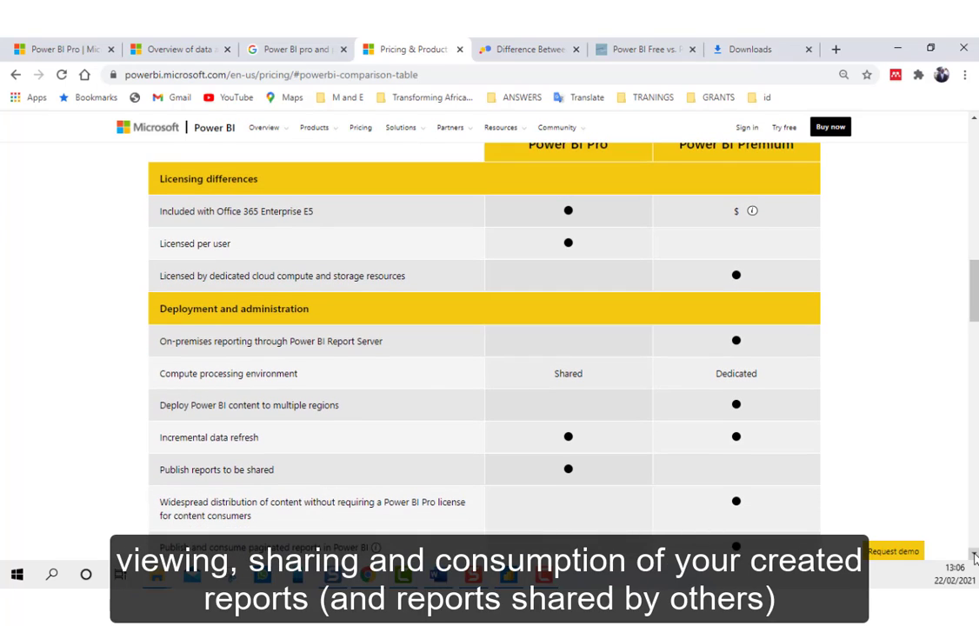
scroll(975, 557, down, 1)
scroll(974, 557, down, 1)
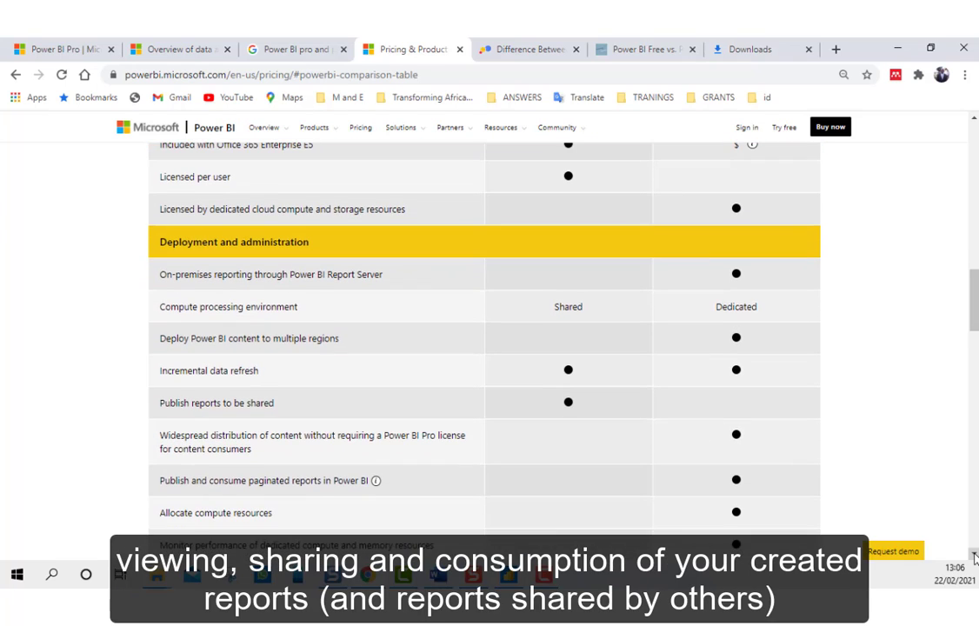
scroll(974, 557, down, 1)
scroll(974, 557, down, 3)
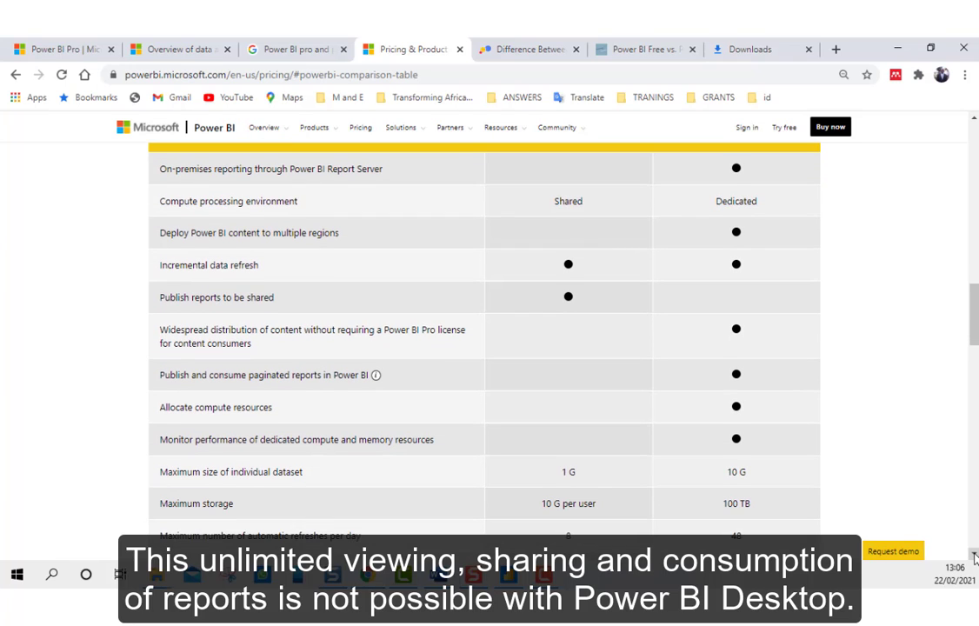
scroll(975, 557, down, 1)
scroll(975, 557, down, 1)
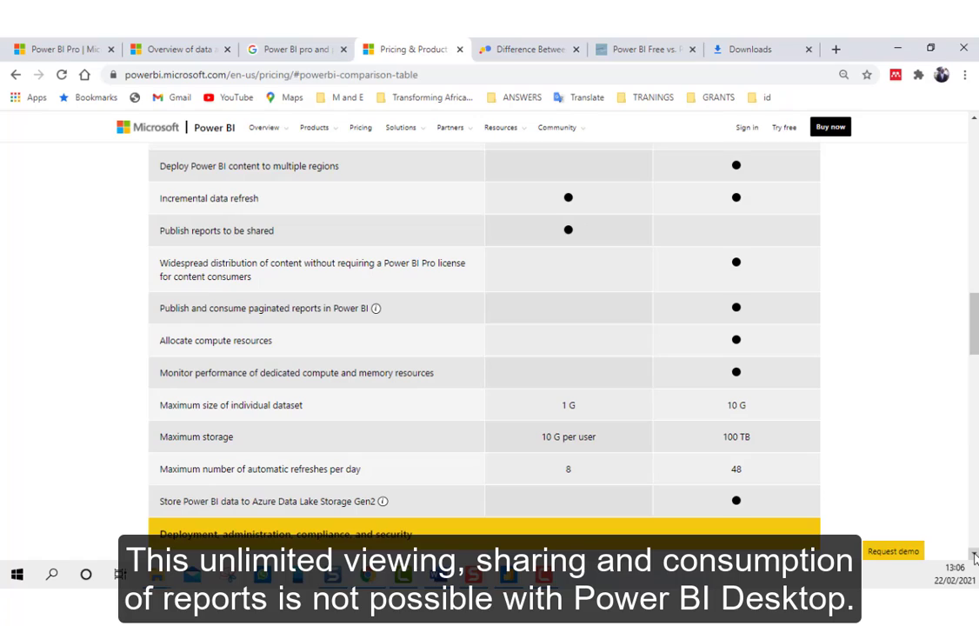
scroll(974, 556, down, 1)
scroll(975, 557, down, 2)
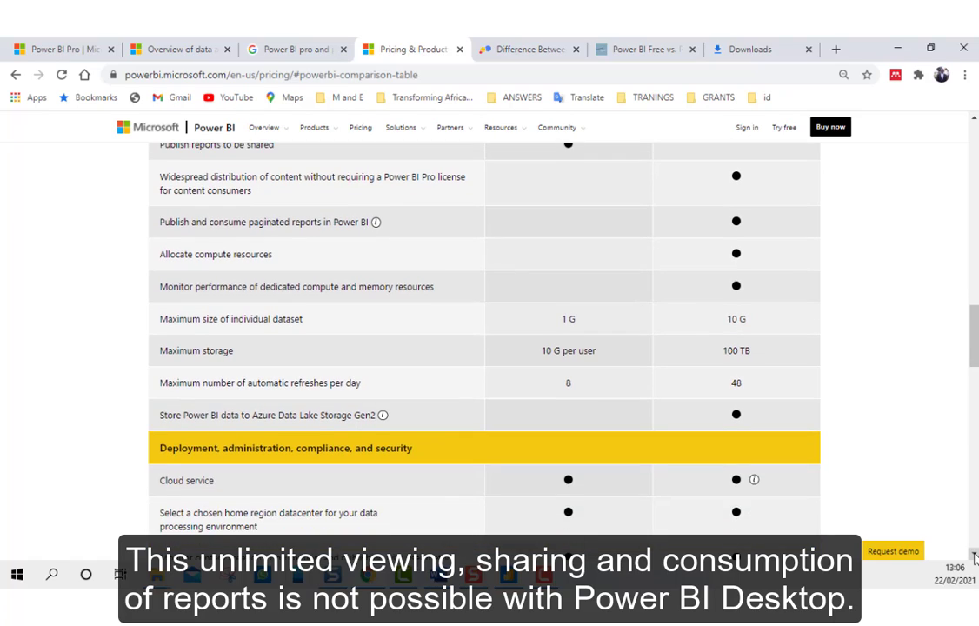
scroll(974, 557, down, 2)
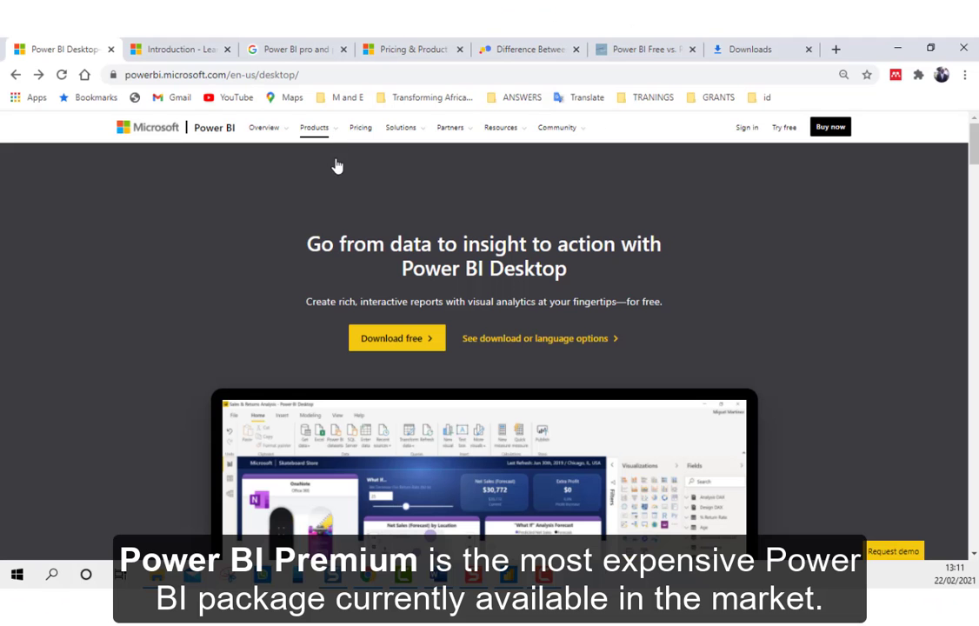
Step: Open the Power BI Premium page and scroll through its data prep and data management features
click(335, 131)
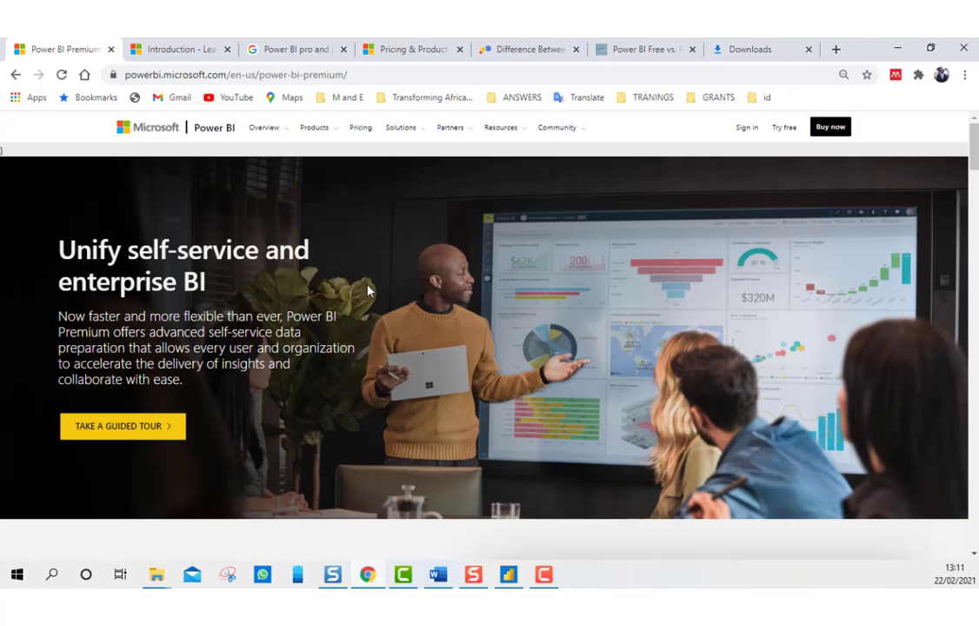
scroll(361, 291, down, 3)
scroll(365, 299, down, 4)
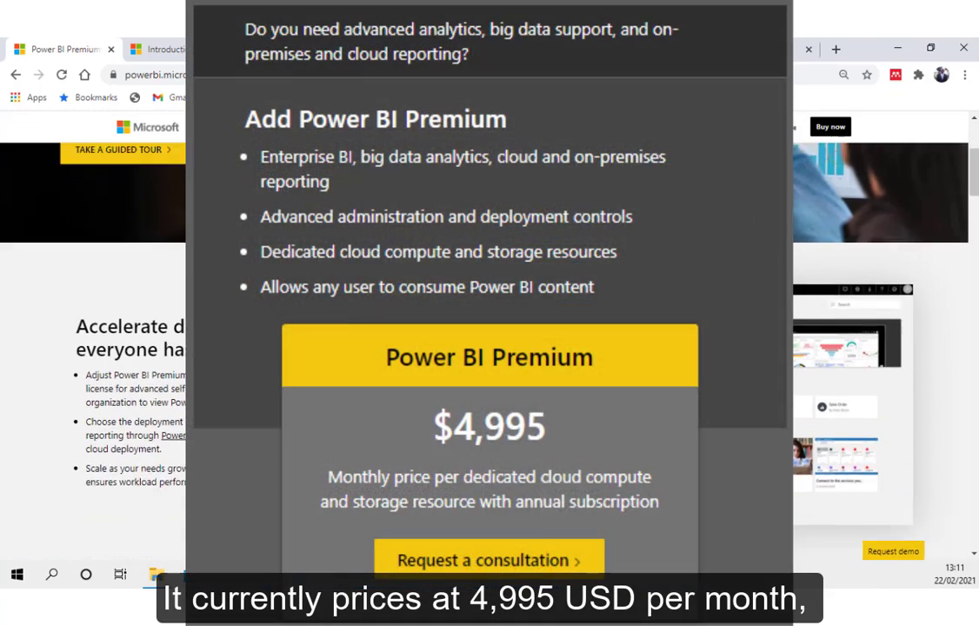
scroll(361, 296, down, 2)
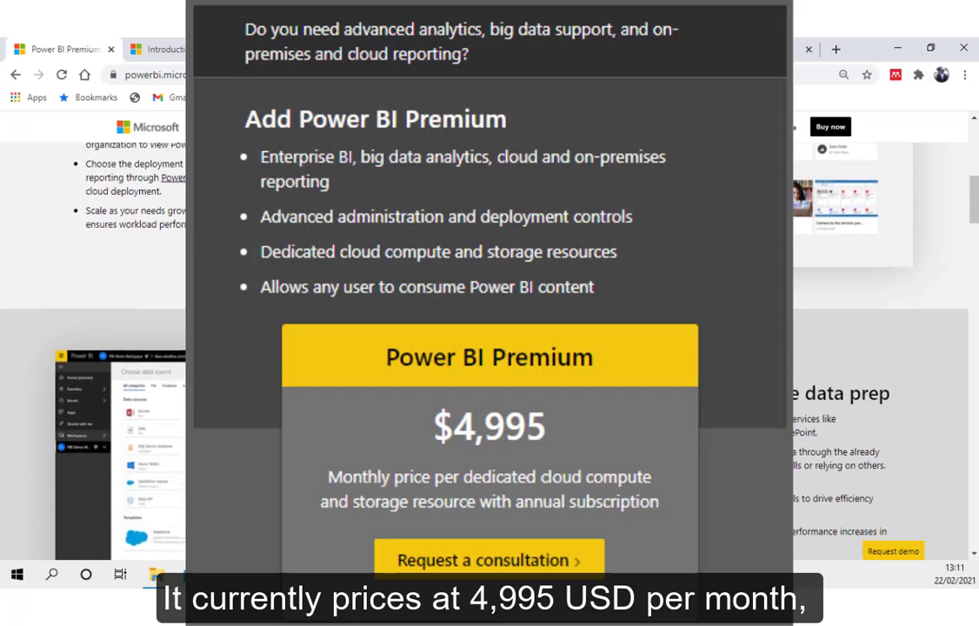
scroll(361, 296, down, 1)
scroll(361, 296, down, 2)
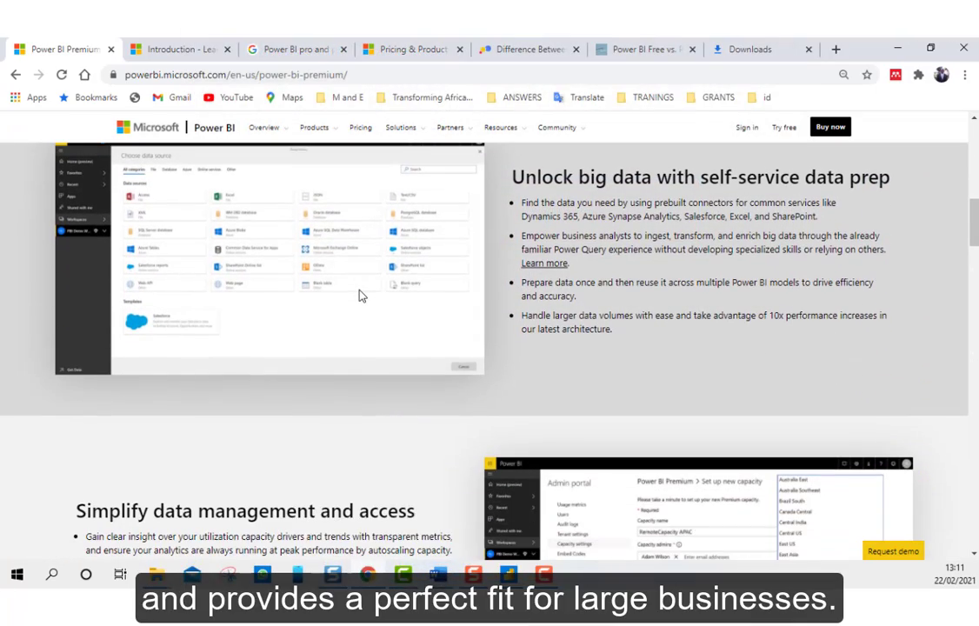
scroll(361, 296, down, 2)
scroll(362, 296, down, 1)
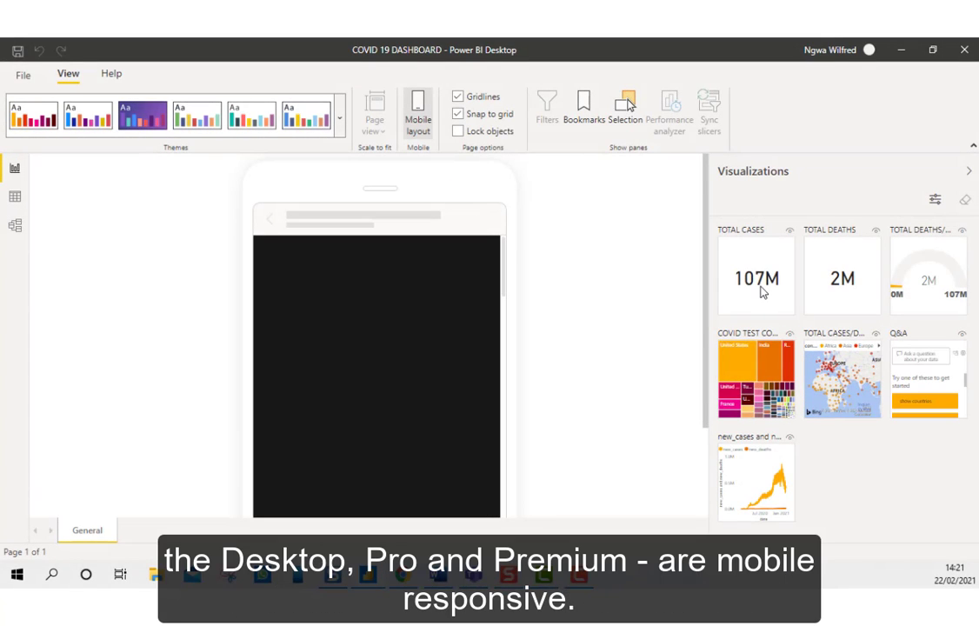
Step: Place the TOTAL CASES 107M card at the top-left of the phone layout canvas
drag(760, 292, 306, 306)
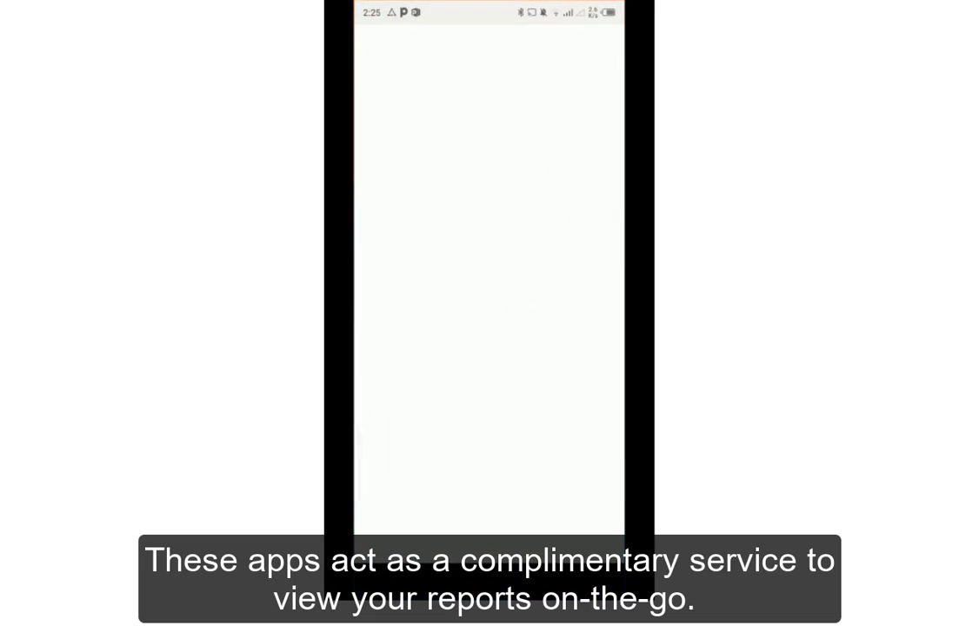
Step: Open the HR Manager report in Power BI Mobile and scroll down to Yearly New Employees by location
click(459, 448)
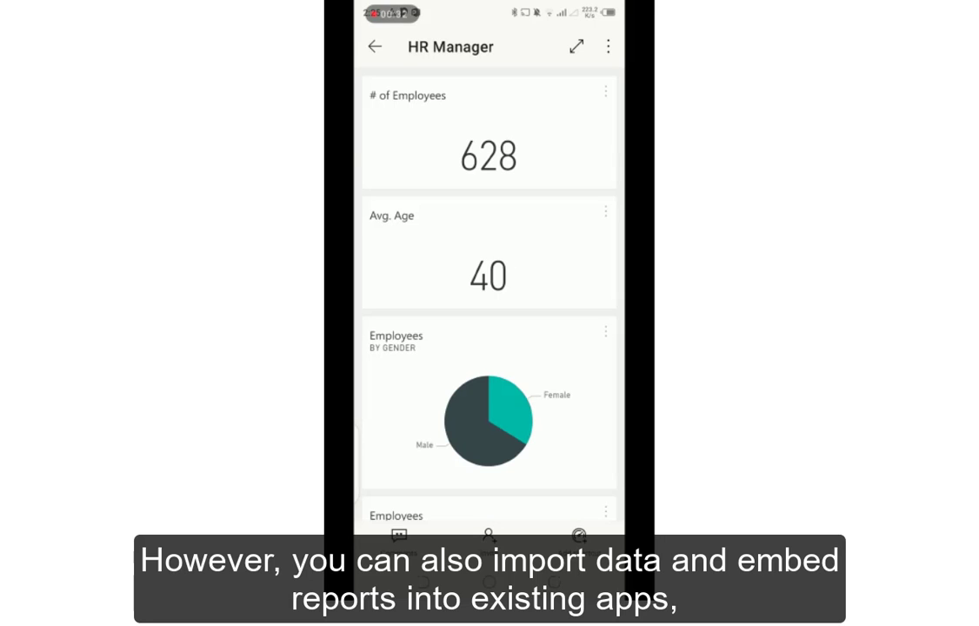
scroll(488, 304, down, 3)
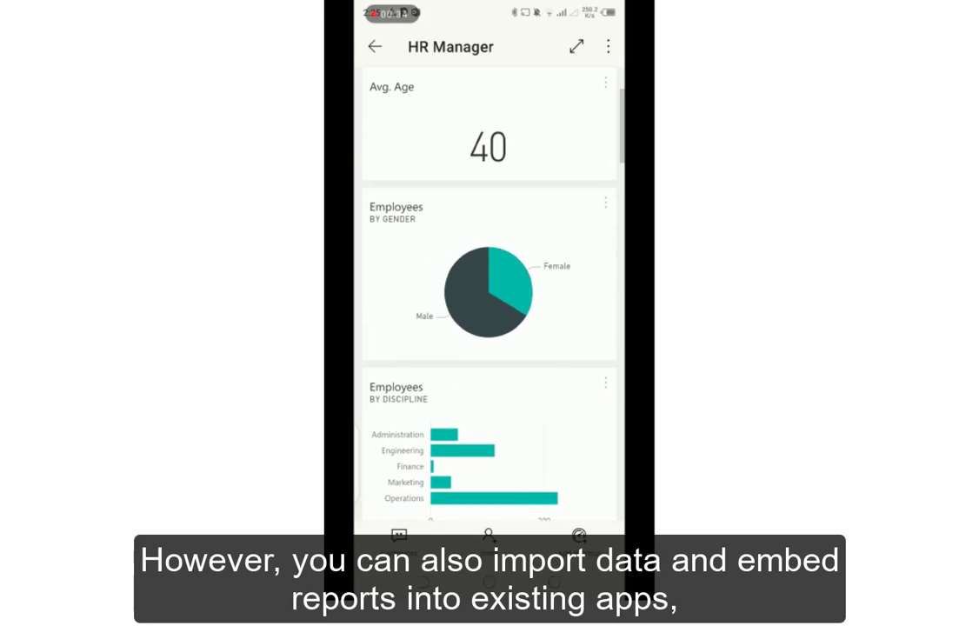
scroll(489, 305, up, 3)
scroll(489, 305, down, 5)
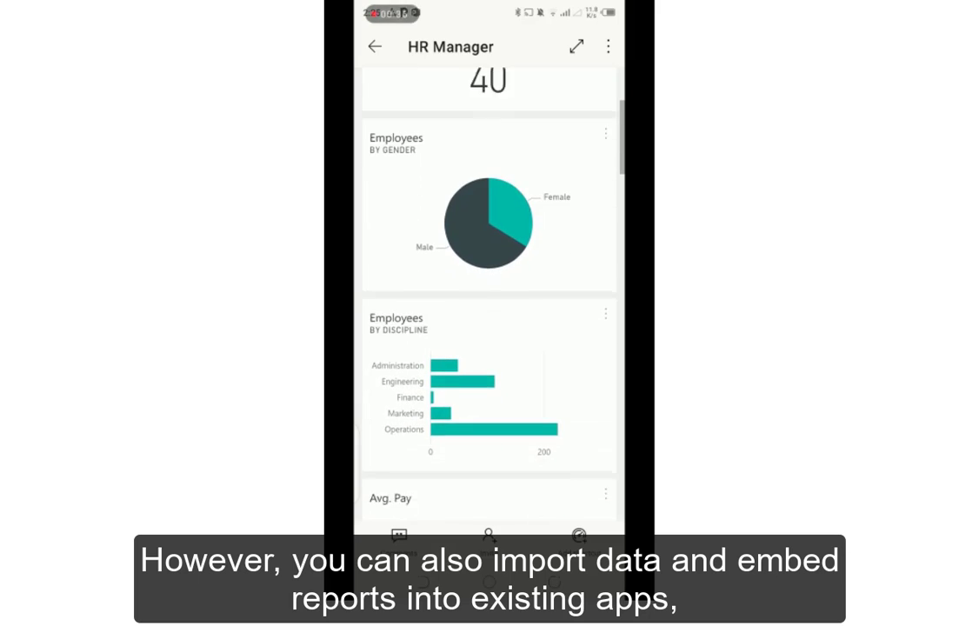
scroll(489, 304, down, 5)
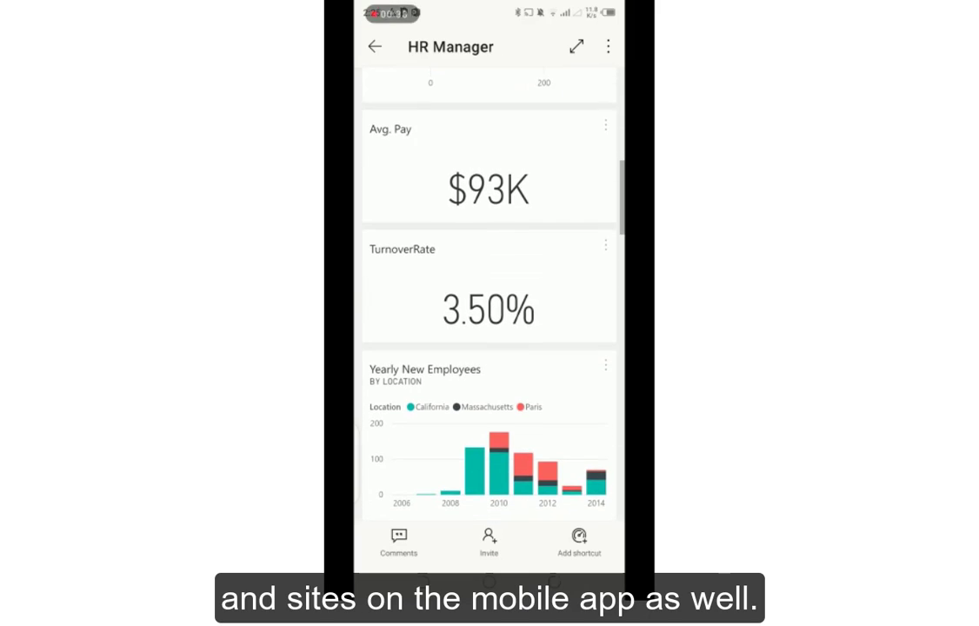
scroll(488, 305, down, 2)
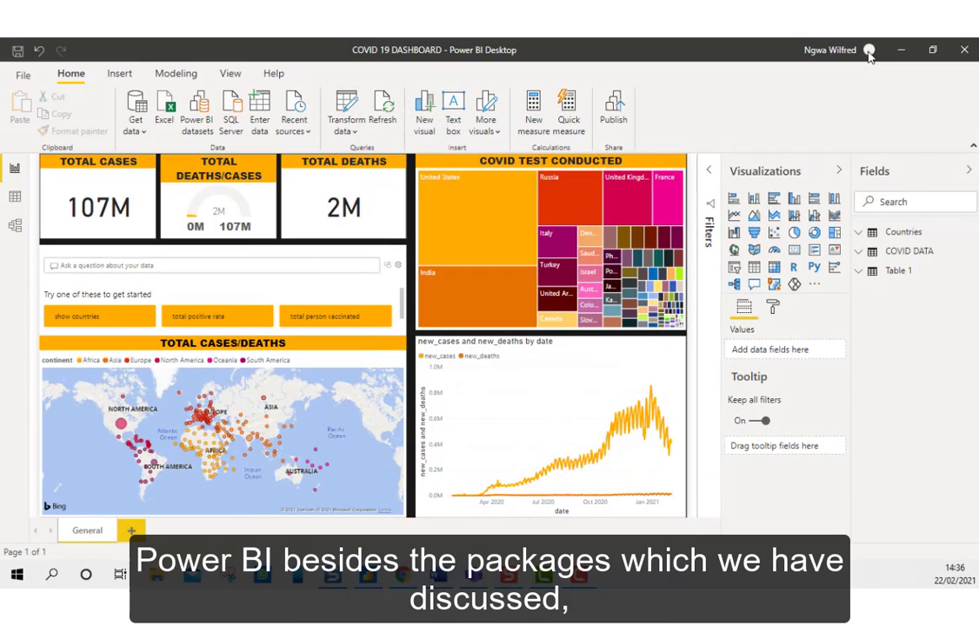
Step: Switch to the Power BI service at app.powerbi.com and open the COVID19 DASHBOARD report from Home
click(869, 52)
click(766, 160)
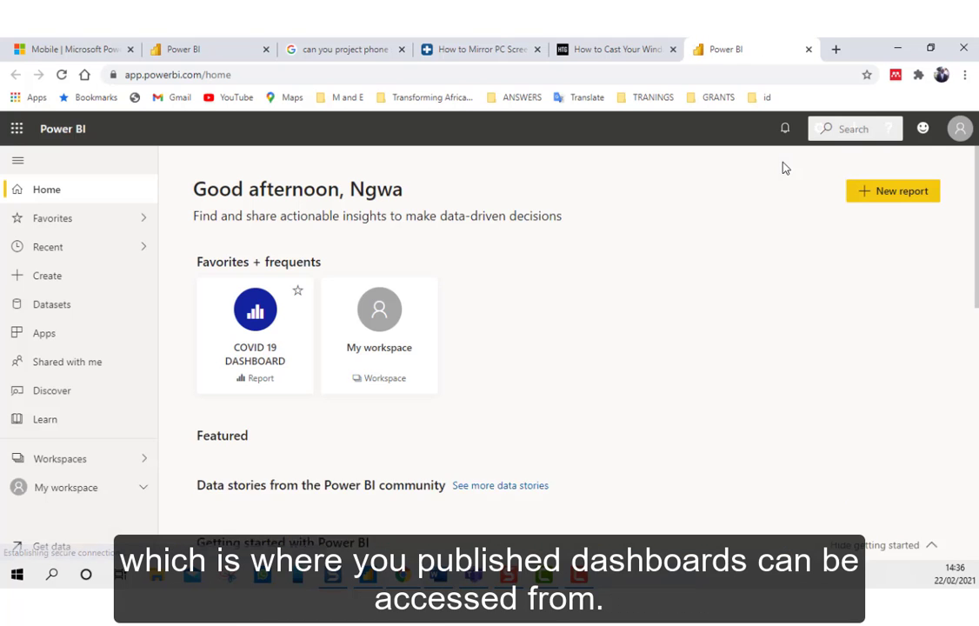
click(268, 351)
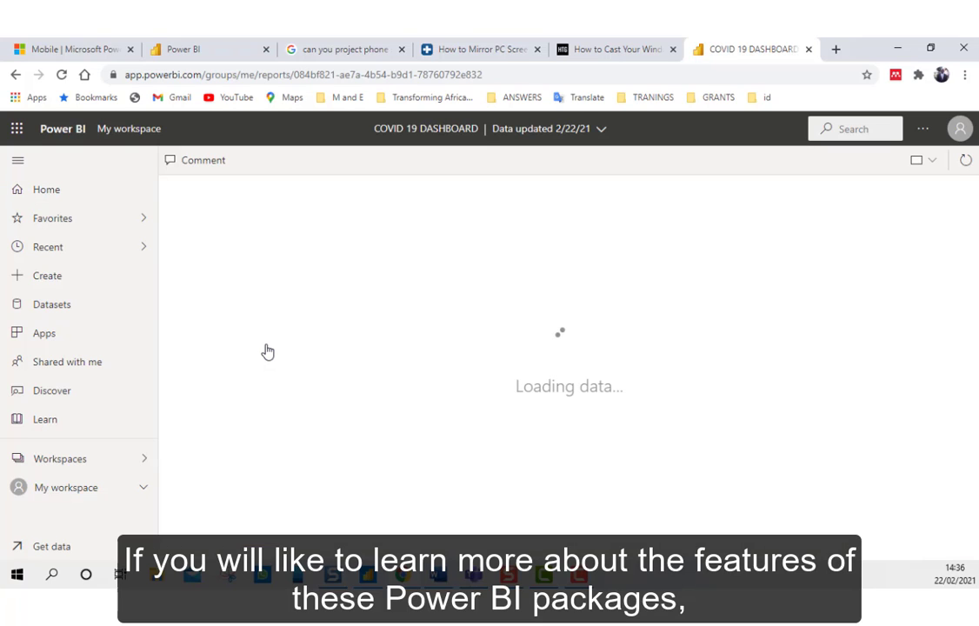